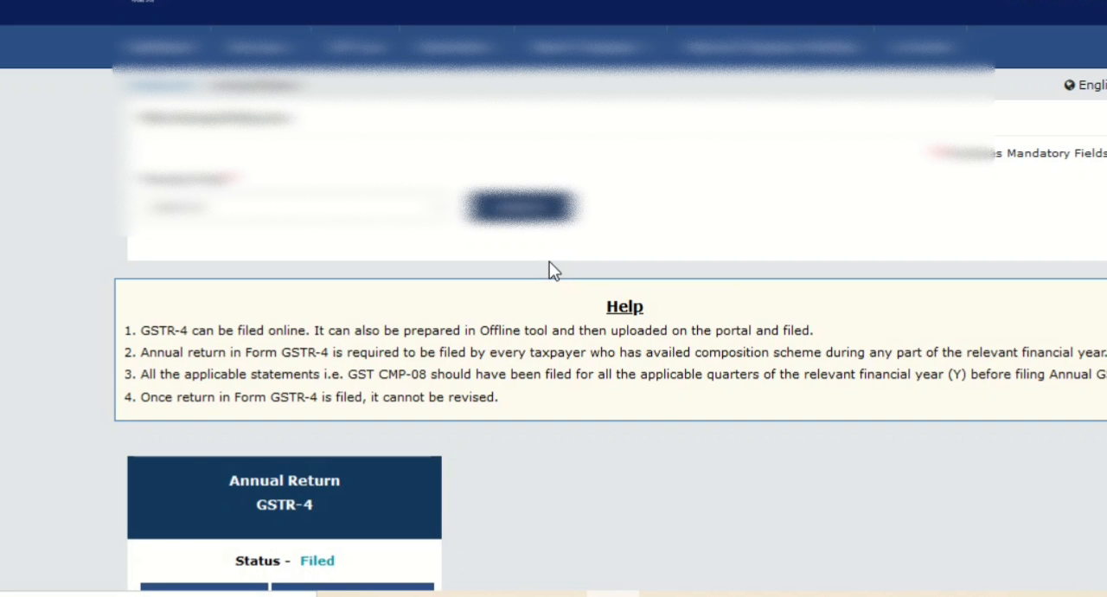
# Step: Open the filed annual return GSTR-4 for viewing and show table 4A, inward supplies from registered suppliers other than reverse charge
pyautogui.scroll(-2, 550, 403)
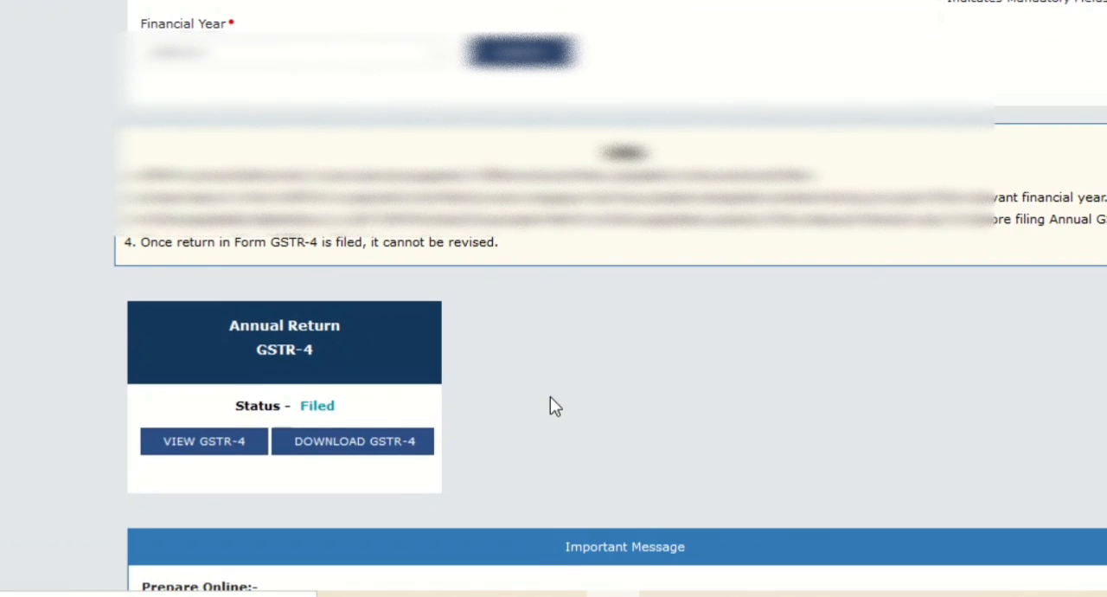
pyautogui.click(222, 459)
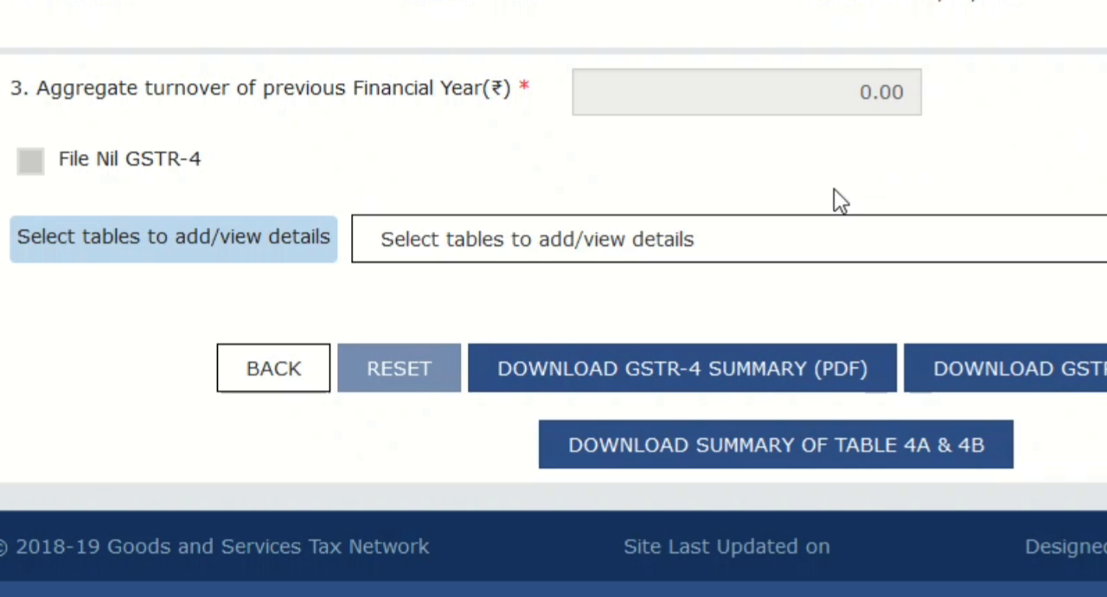
pyautogui.click(745, 248)
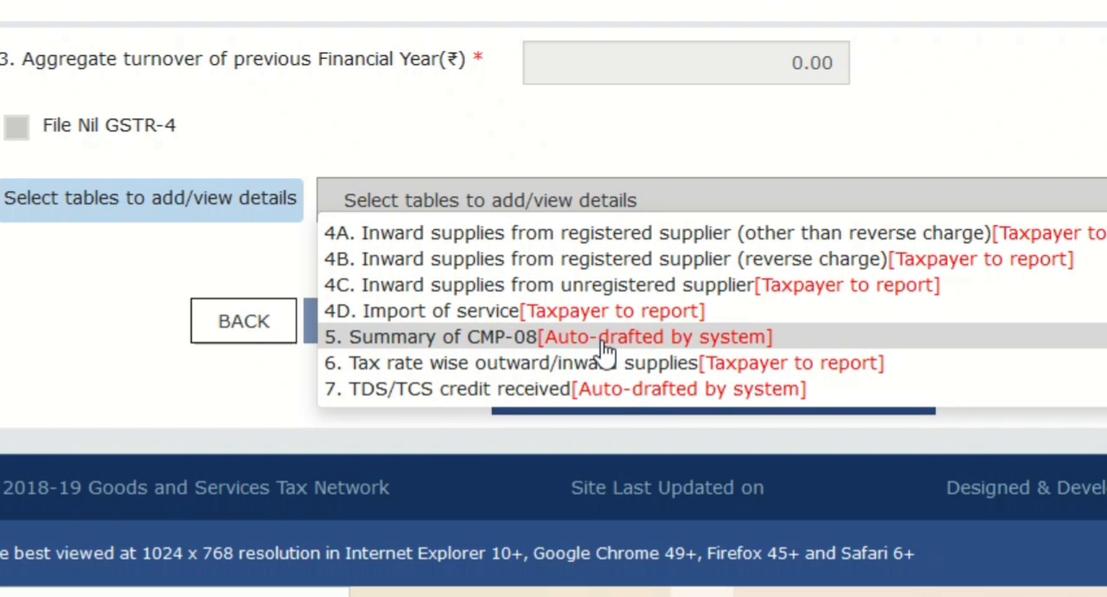
pyautogui.click(632, 233)
# Step: Examine the processed supplier records in table 4A, including the last page, and the fields for adding a supplier
pyautogui.scroll(-12, 633, 231)
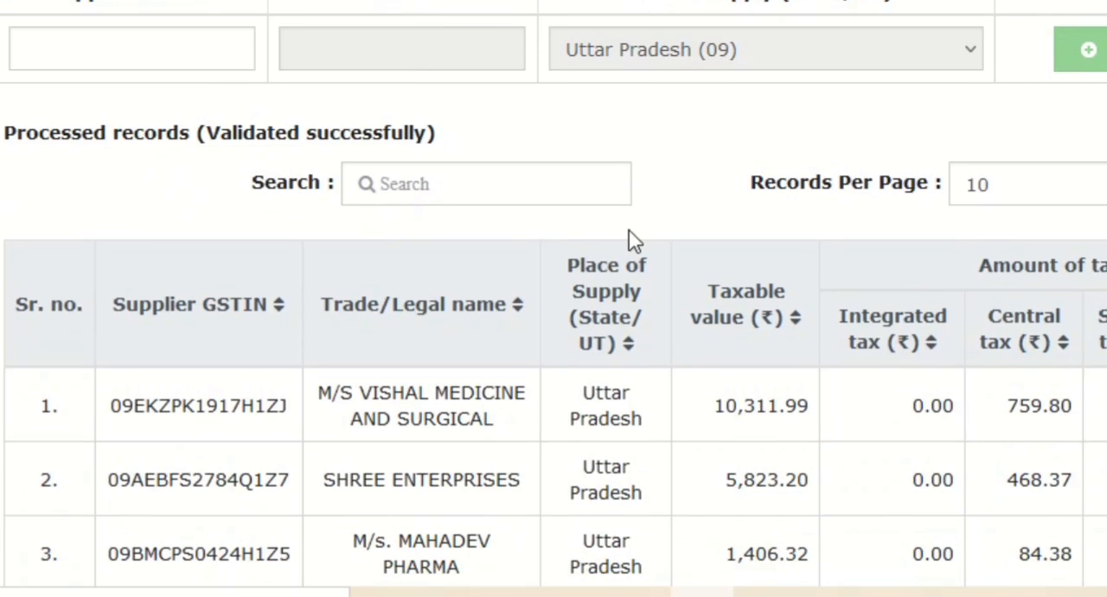
pyautogui.scroll(-4, 633, 233)
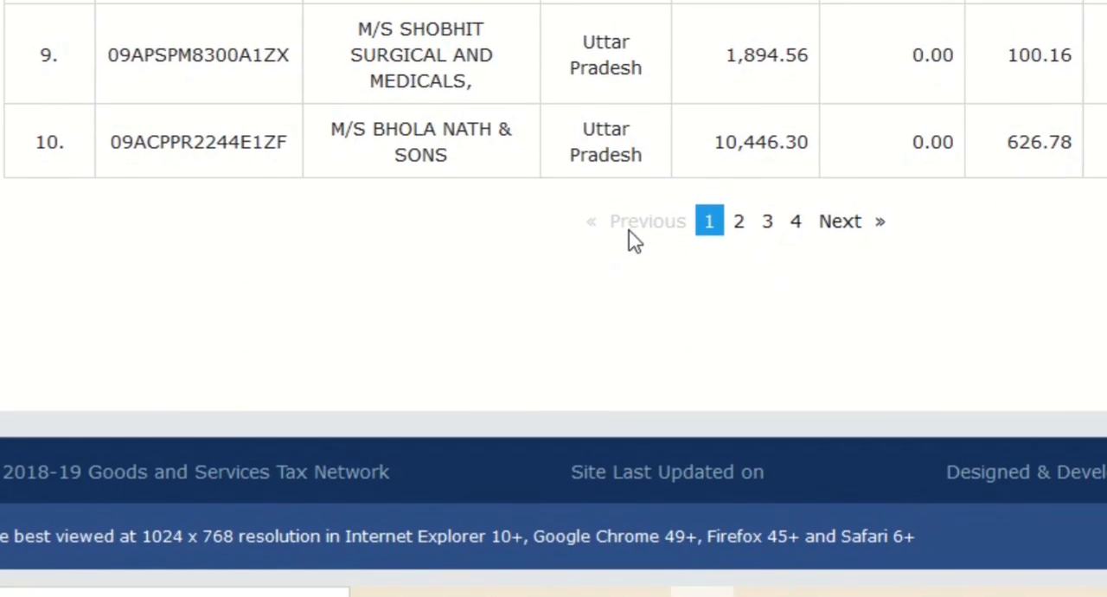
pyautogui.click(798, 239)
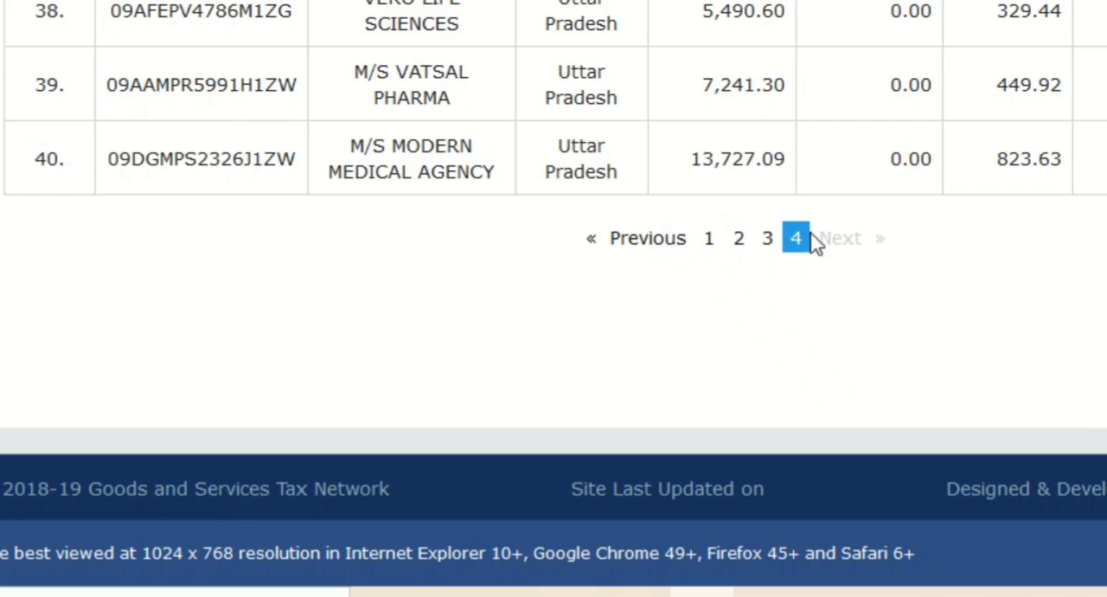
pyautogui.scroll(5, 943, 276)
pyautogui.scroll(6, 945, 275)
pyautogui.scroll(-12, 945, 275)
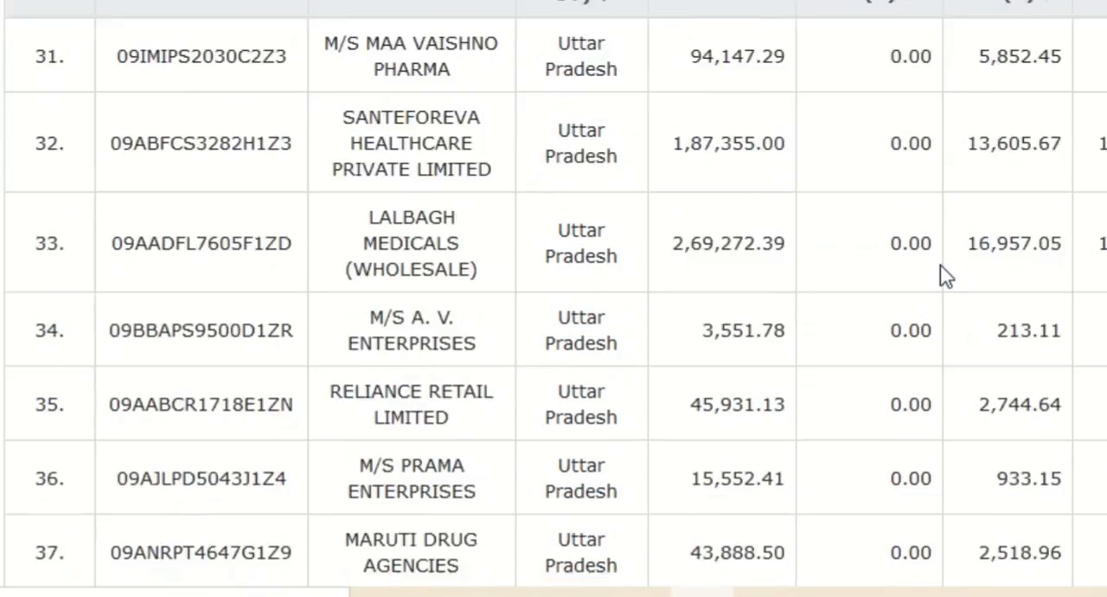
pyautogui.scroll(12, 946, 276)
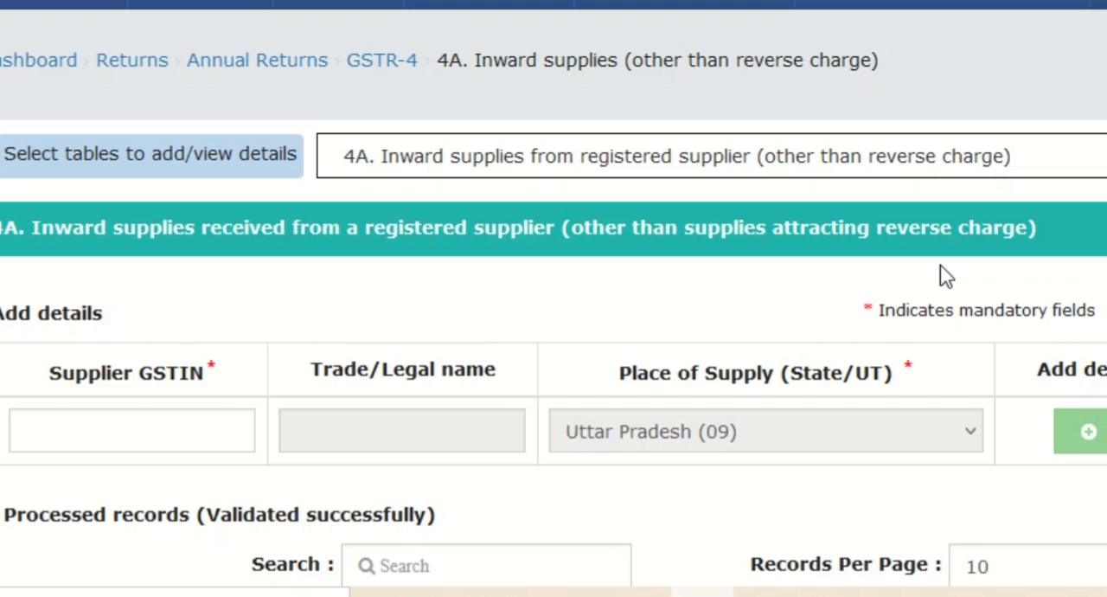
pyautogui.scroll(-10, 946, 275)
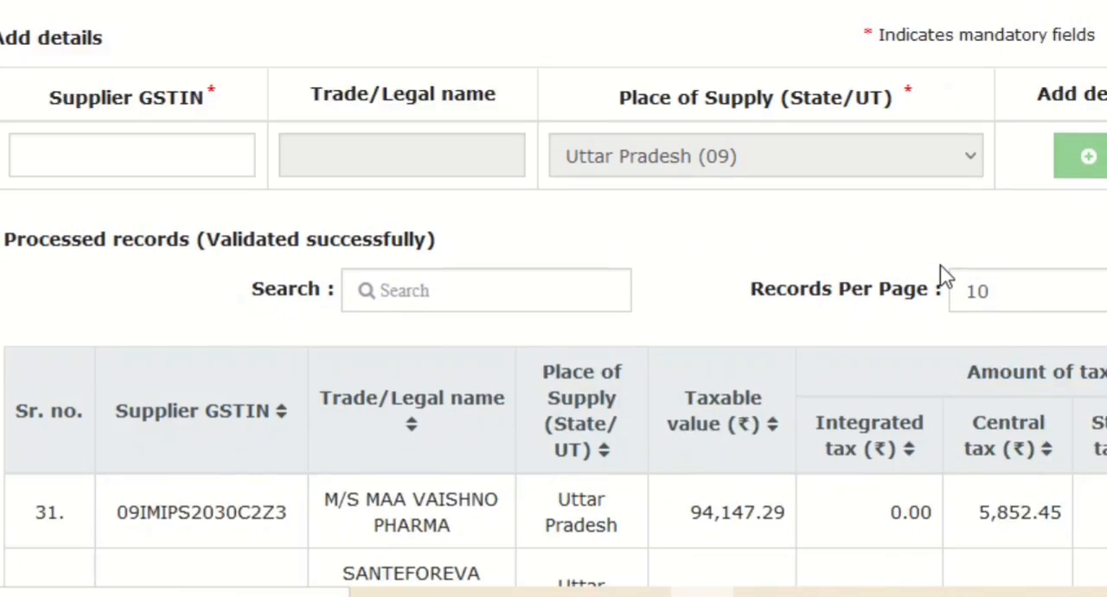
pyautogui.scroll(-5, 945, 275)
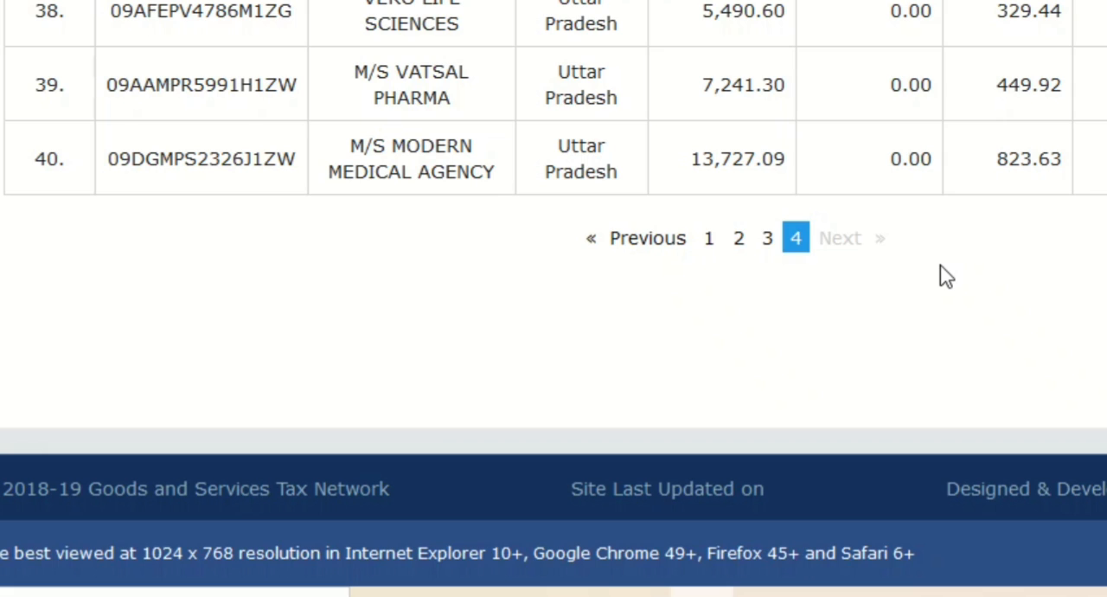
pyautogui.scroll(12, 946, 275)
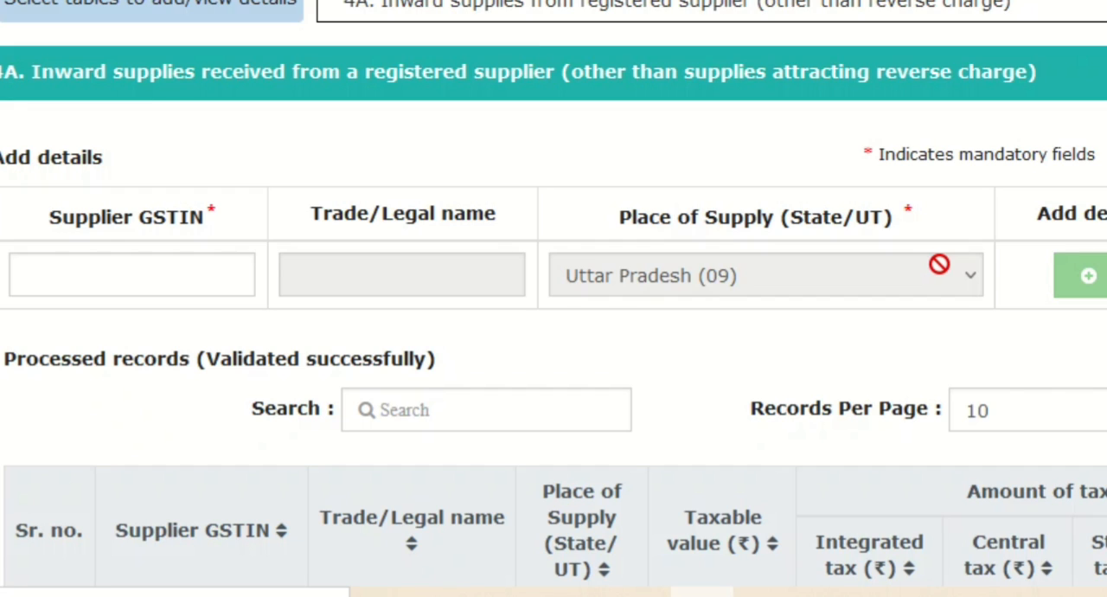
# Step: Show table 4B, inward supplies from registered suppliers under reverse charge, and review its entry fields
pyautogui.click(105, 273)
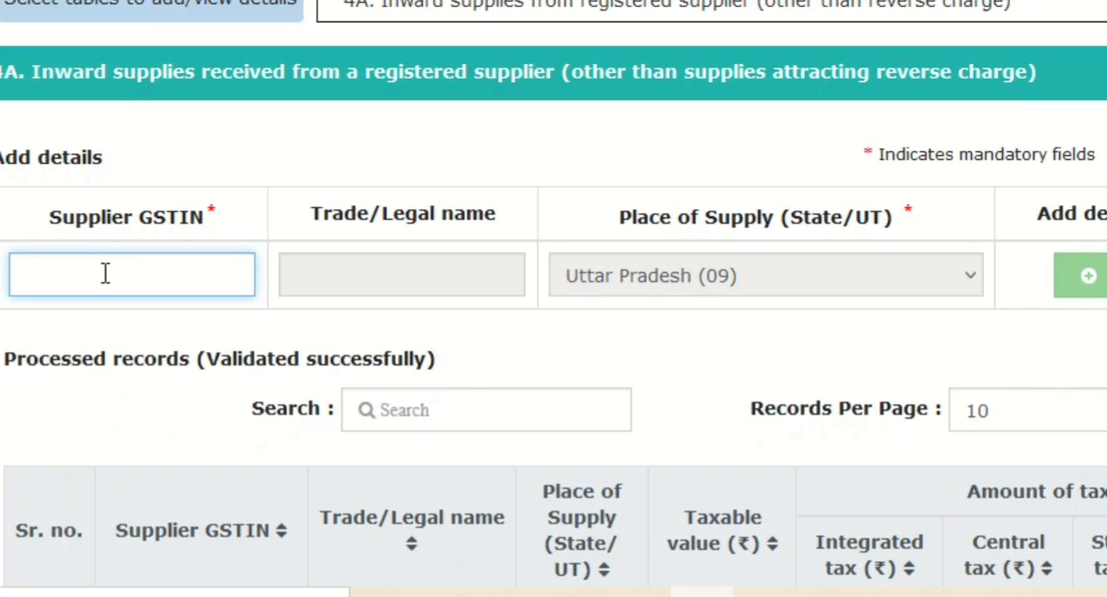
pyautogui.click(567, 11)
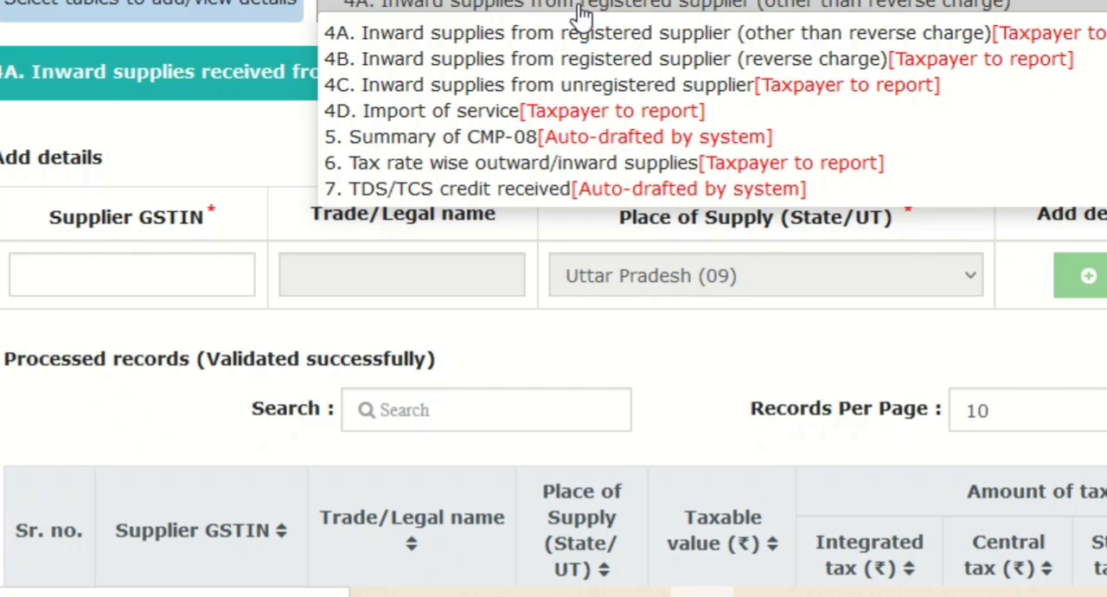
pyautogui.click(636, 61)
pyautogui.scroll(-1, 662, 407)
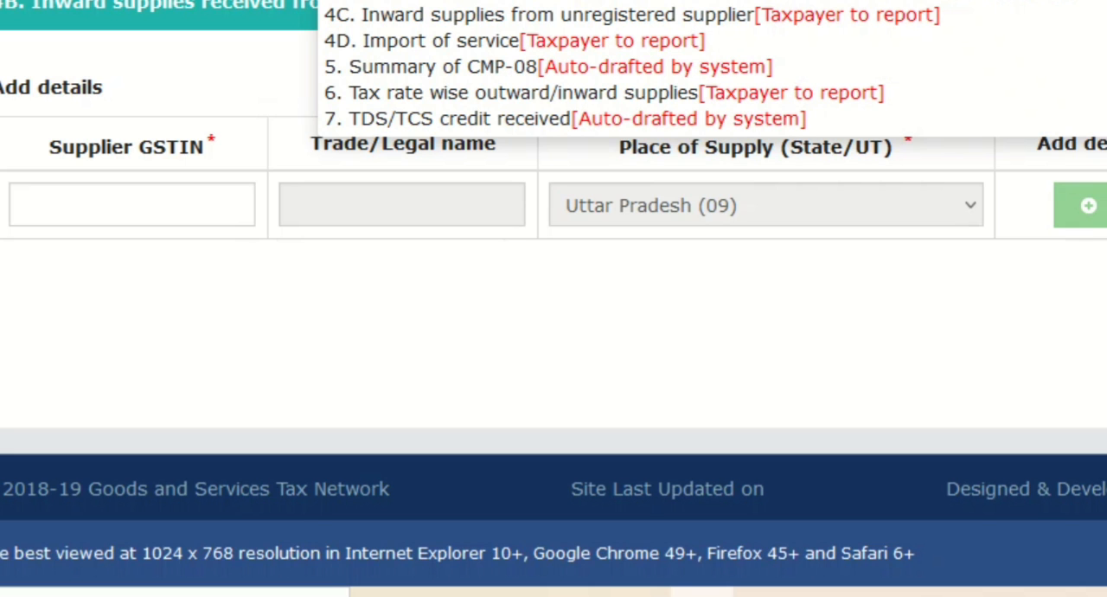
# Step: Show table 4C, inward supplies from unregistered suppliers, and review its supplier PAN, trade name and place of supply fields
pyautogui.click(623, 15)
pyautogui.scroll(-3, 624, 11)
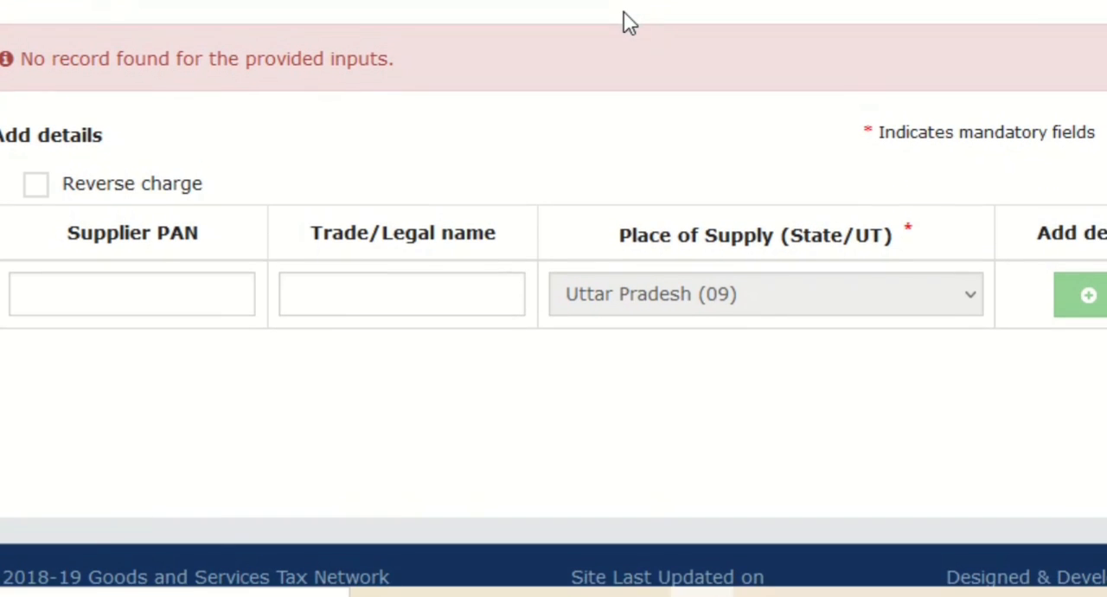
pyautogui.click(157, 291)
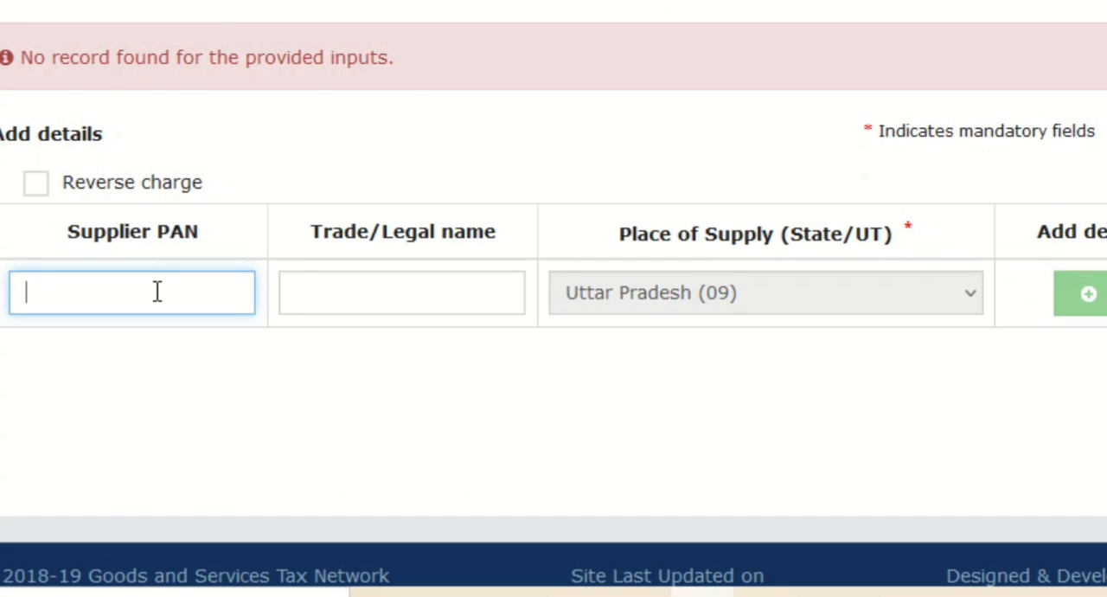
pyautogui.scroll(-1, 155, 298)
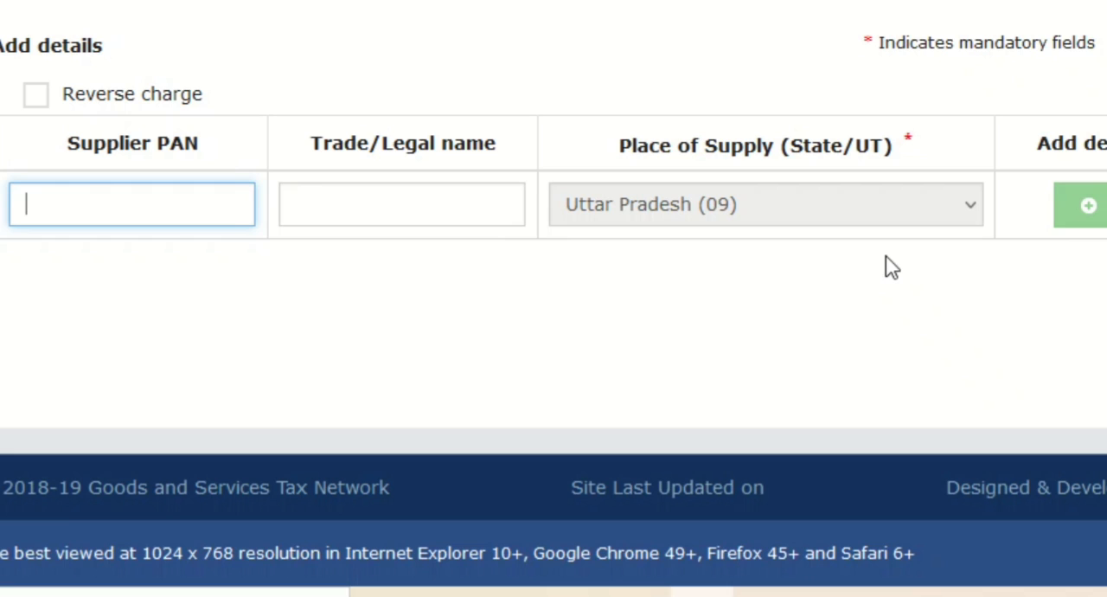
pyautogui.moveTo(892, 266); pyautogui.dragTo(148, 153)
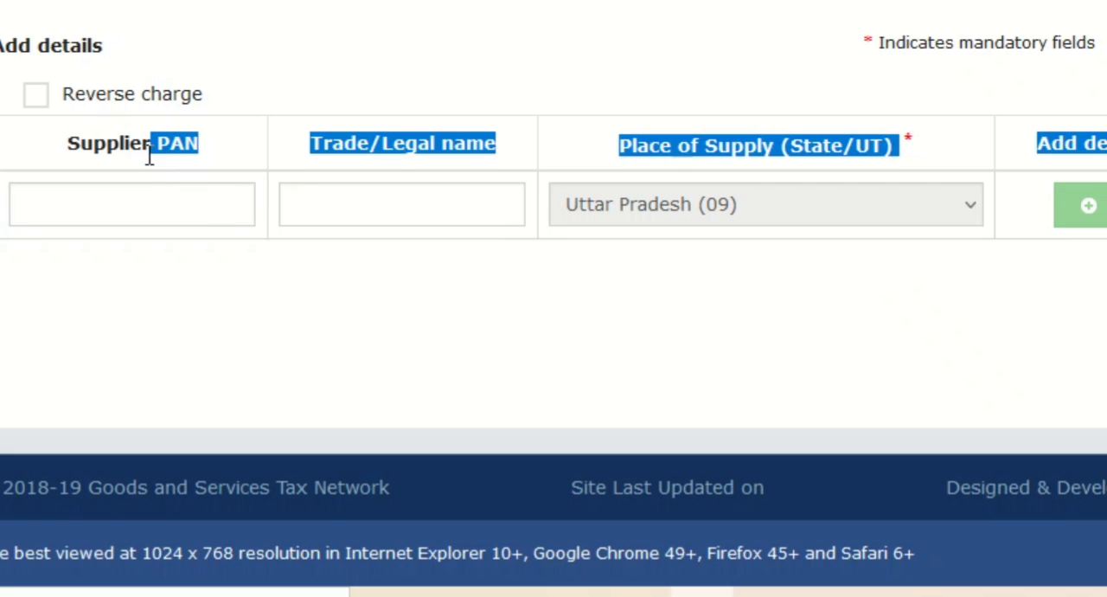
pyautogui.click(140, 288)
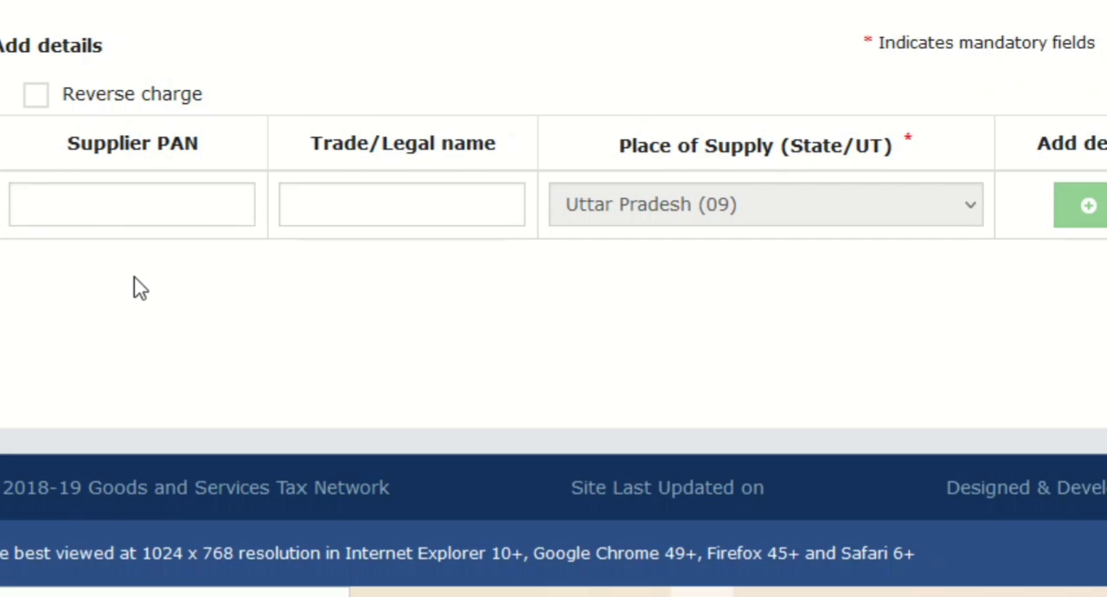
# Step: Enable Reverse charge for the unregistered supplier entry and look through the supply type options
pyautogui.click(44, 100)
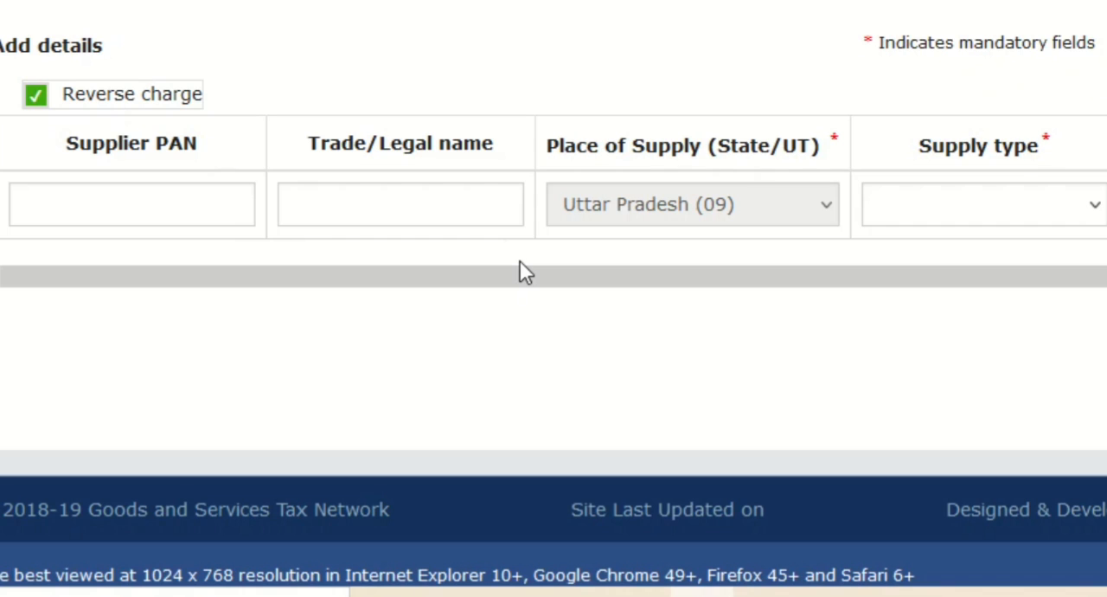
pyautogui.click(1090, 213)
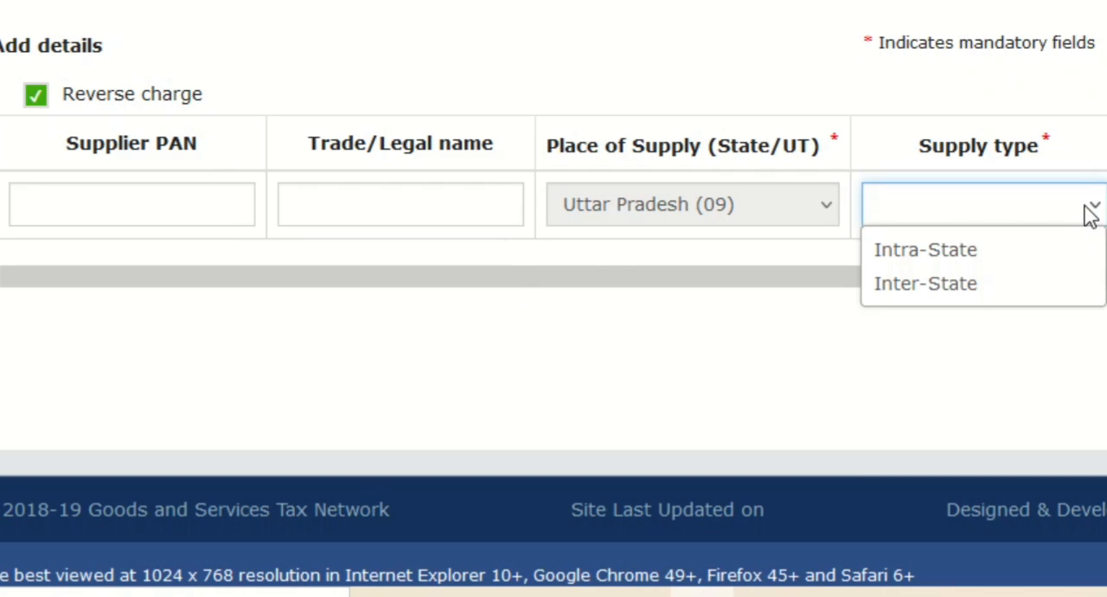
pyautogui.click(926, 283)
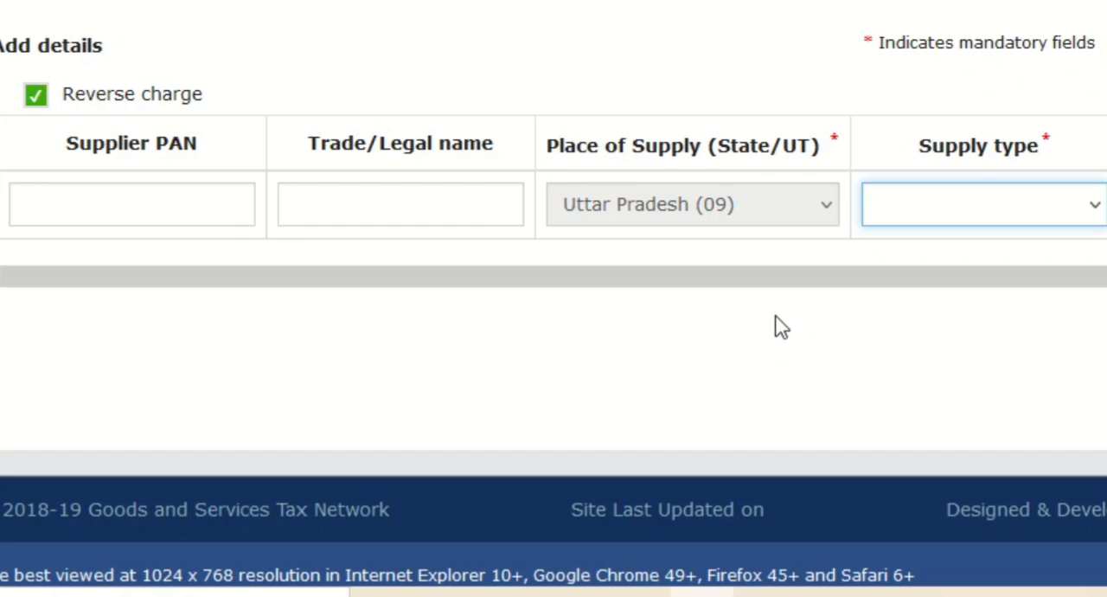
# Step: Show table 5, the summary of CMP-08, and review its outward supplies, reverse charge, tax paid and interest rows
pyautogui.scroll(3, 776, 324)
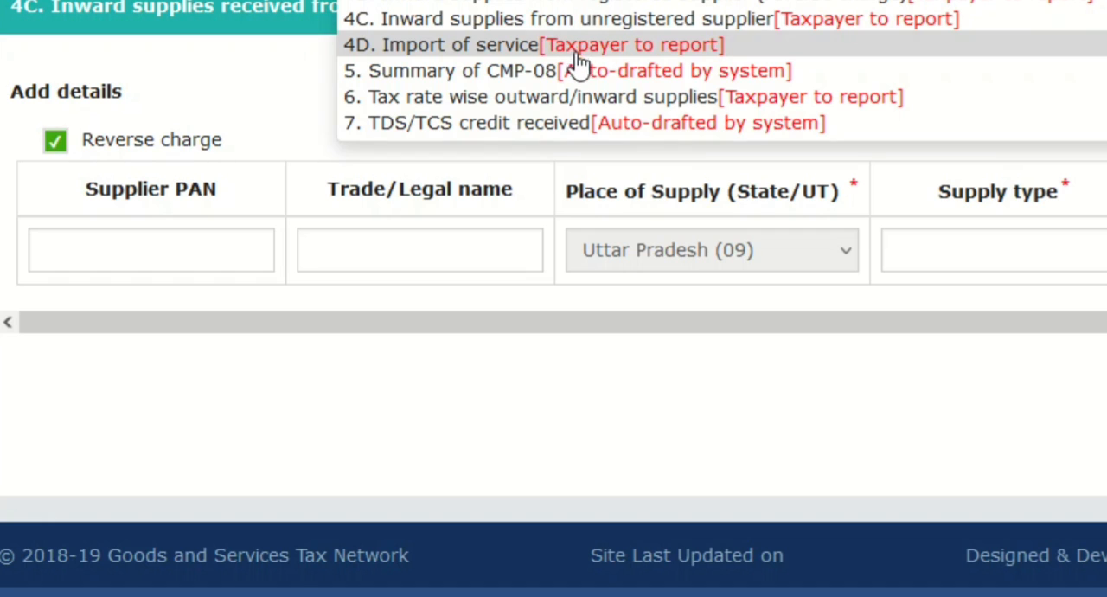
pyautogui.click(567, 5)
pyautogui.scroll(-5, 590, 62)
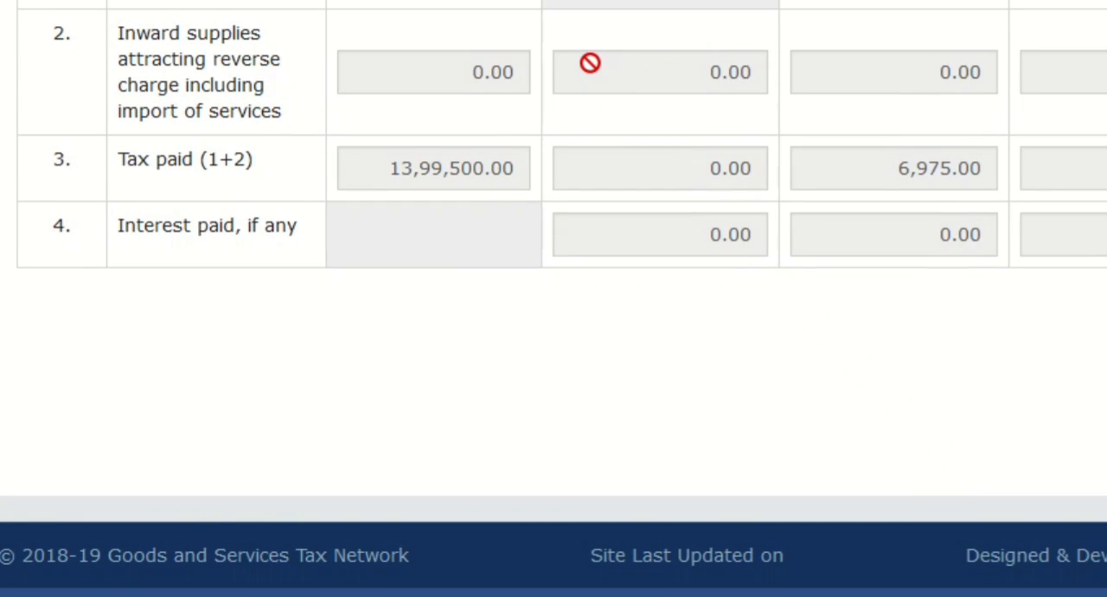
pyautogui.scroll(1, 590, 63)
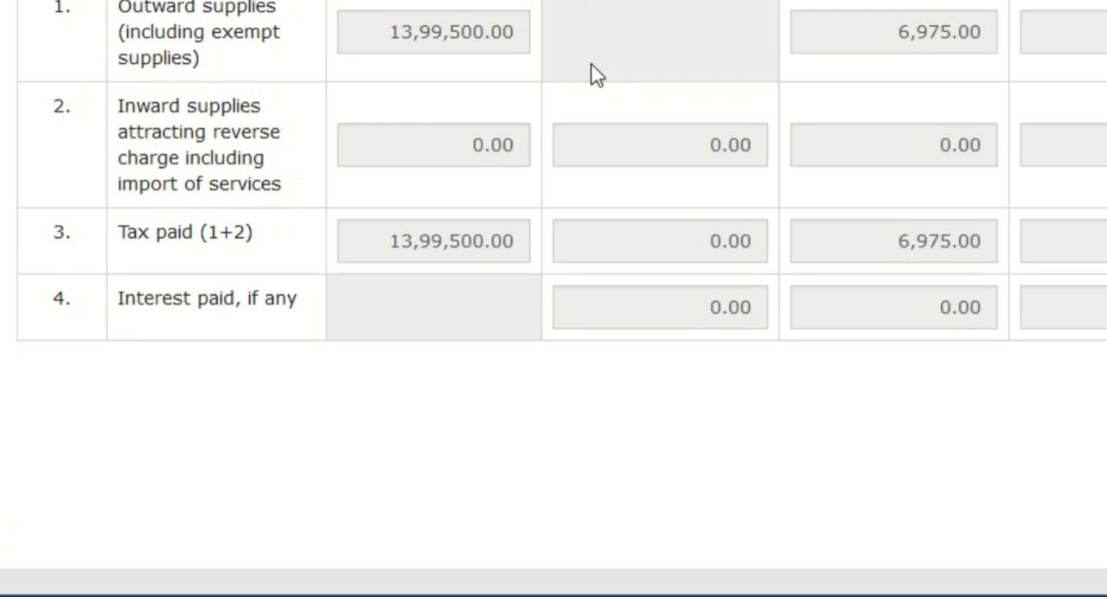
pyautogui.scroll(3, 591, 70)
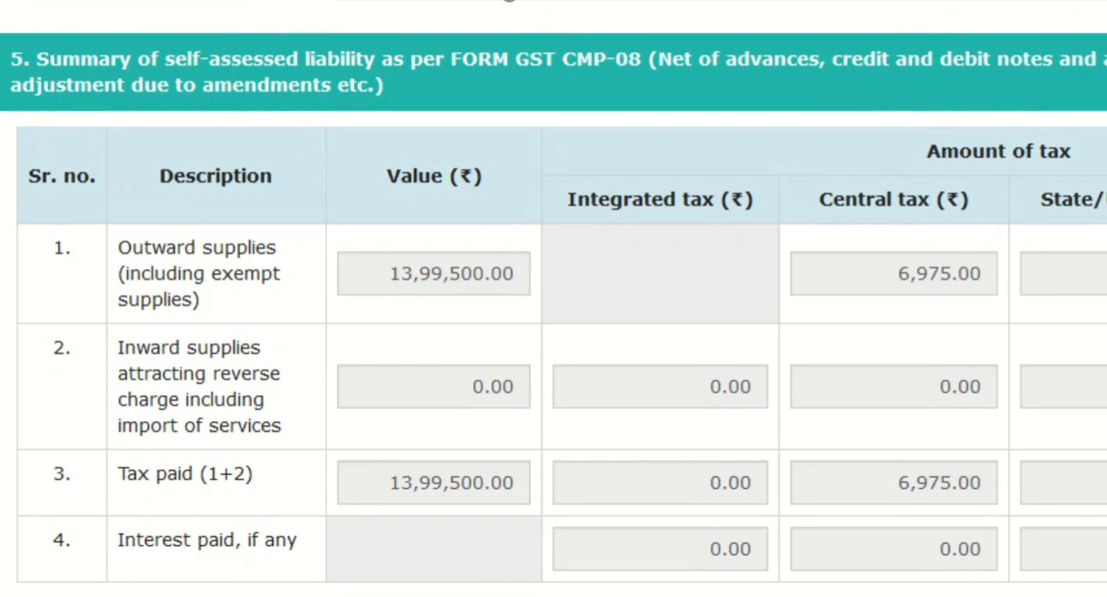
# Step: Show table 6, tax rate wise outward/inward supplies, and review the outward supply values for each tax rate
pyautogui.click(509, 1)
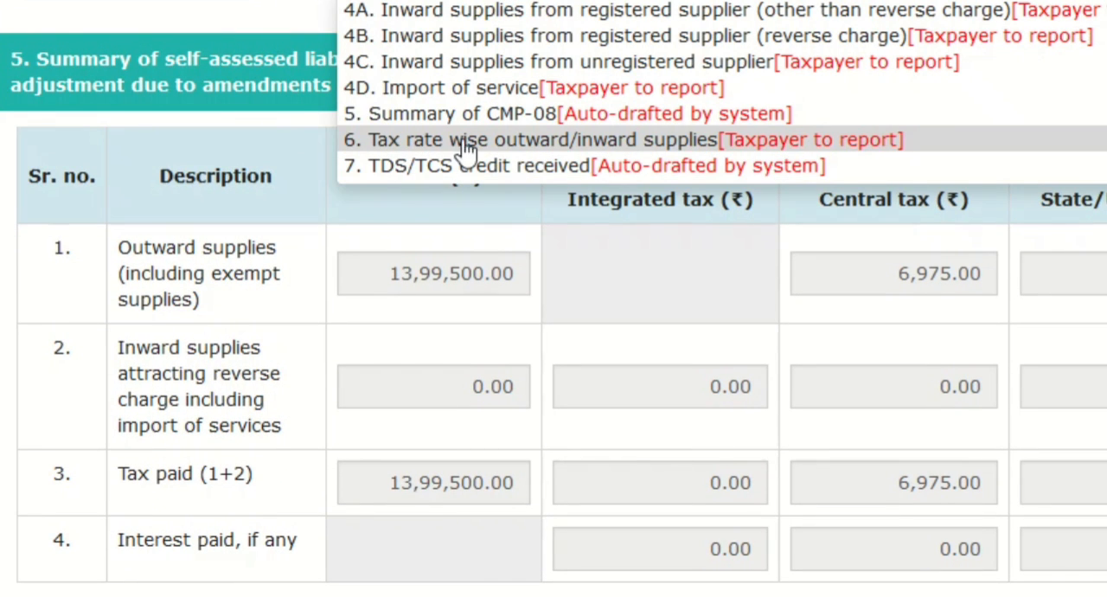
pyautogui.click(494, 141)
pyautogui.scroll(-3, 494, 138)
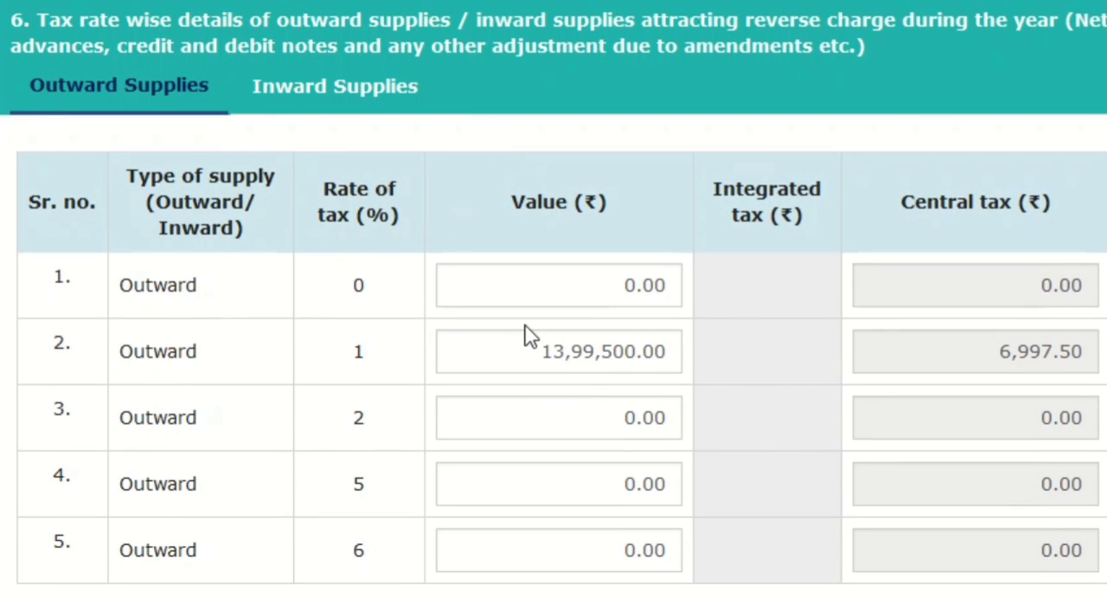
pyautogui.scroll(-1, 530, 336)
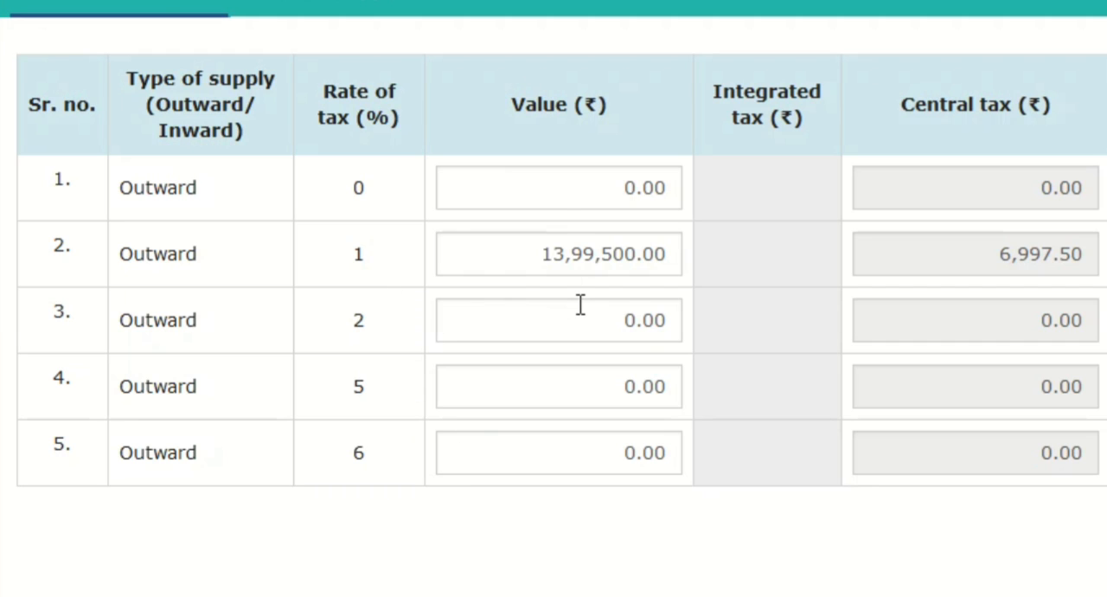
# Step: Compare the Inward Supplies and Outward Supplies sections of table 6, finishing on Inward Supplies
pyautogui.click(338, 5)
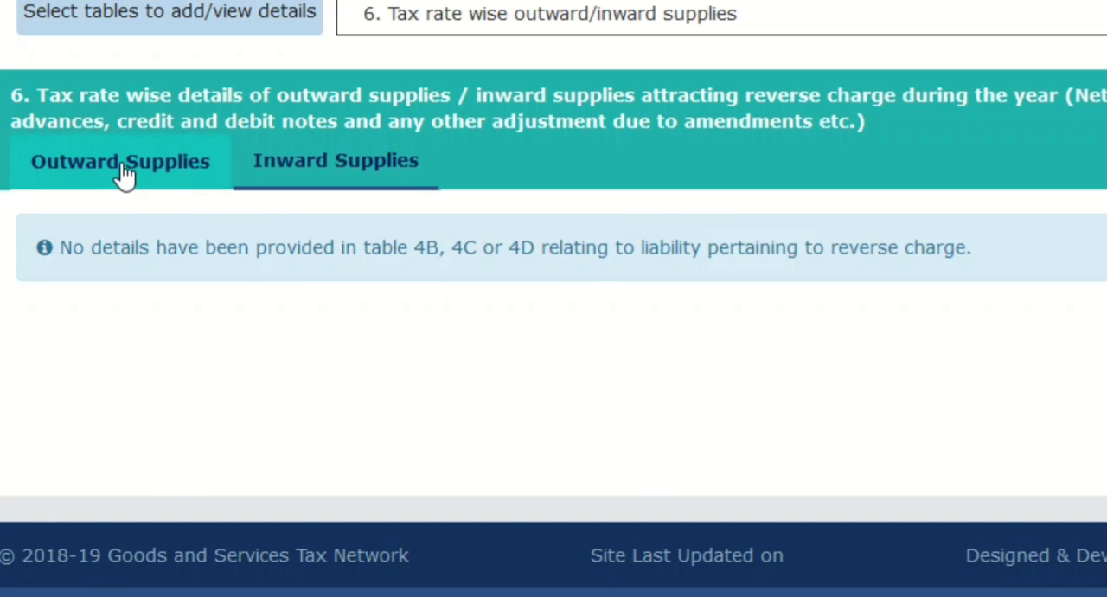
pyautogui.click(119, 171)
pyautogui.scroll(-2, 395, 573)
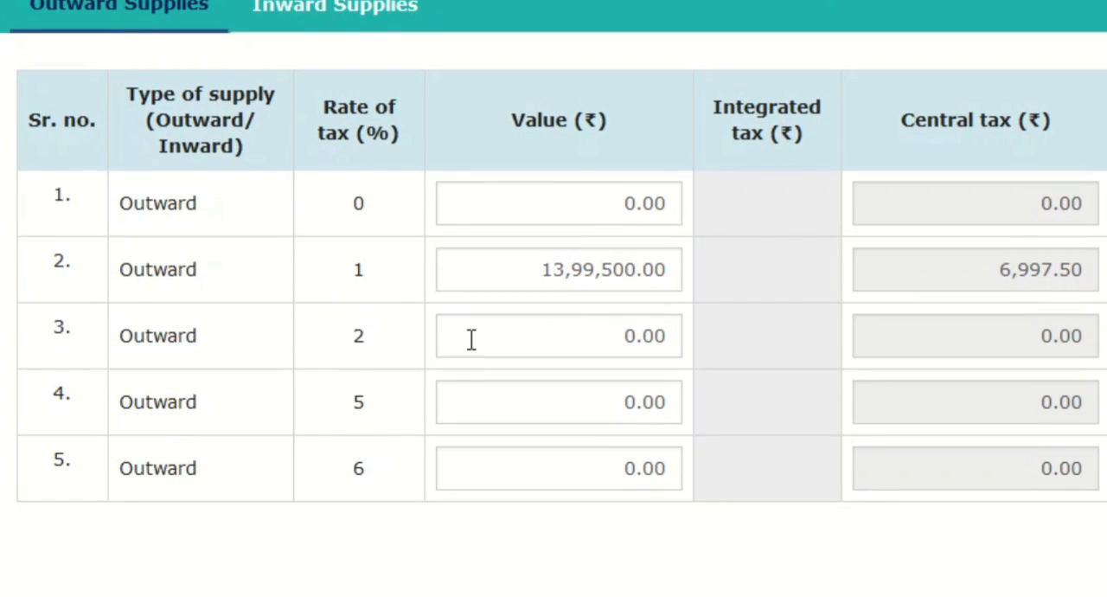
pyautogui.click(320, 24)
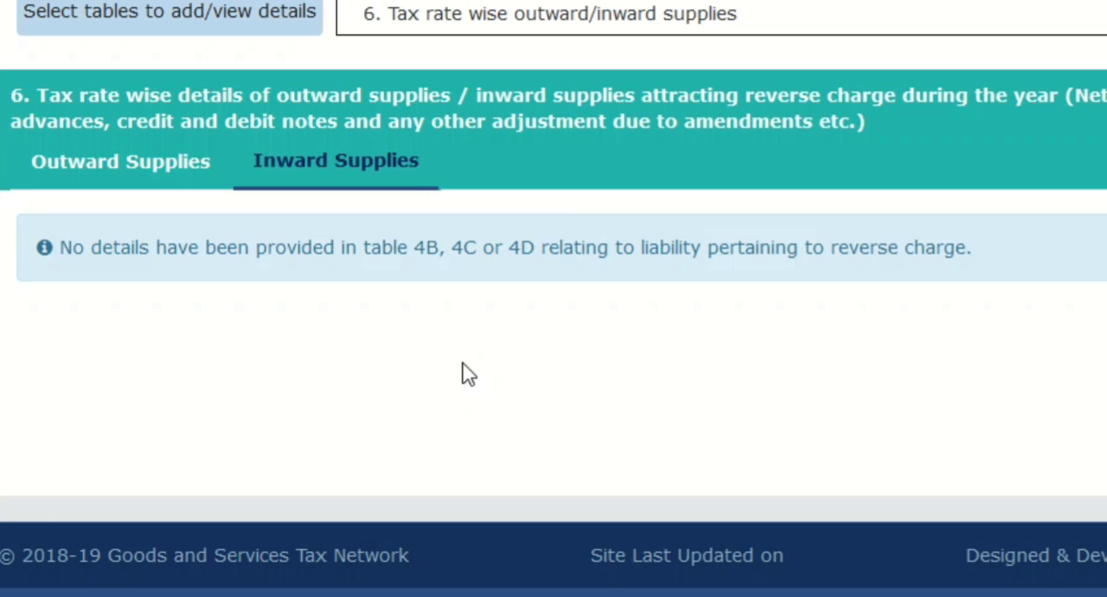
# Step: Show table 7, TDS/TCS credit received, of the GSTR-4 return
pyautogui.scroll(1, 462, 372)
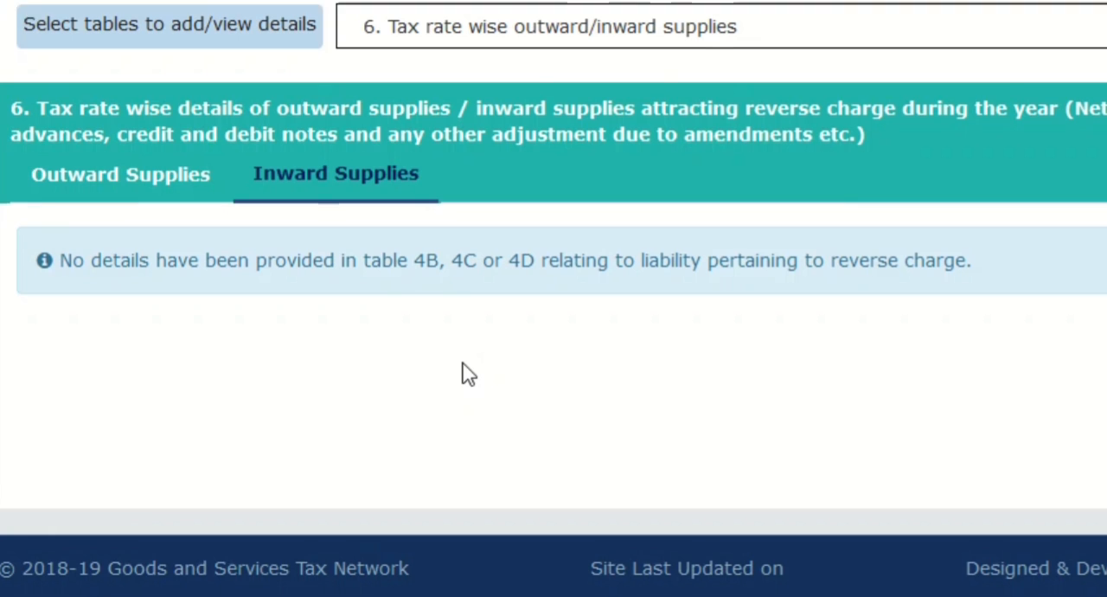
pyautogui.click(464, 80)
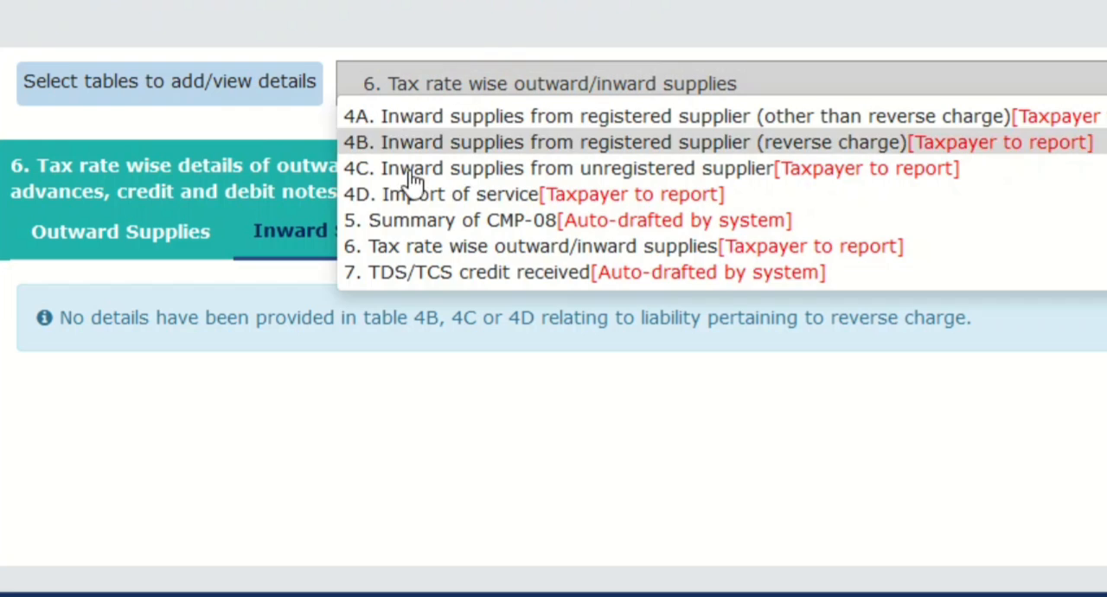
pyautogui.click(522, 277)
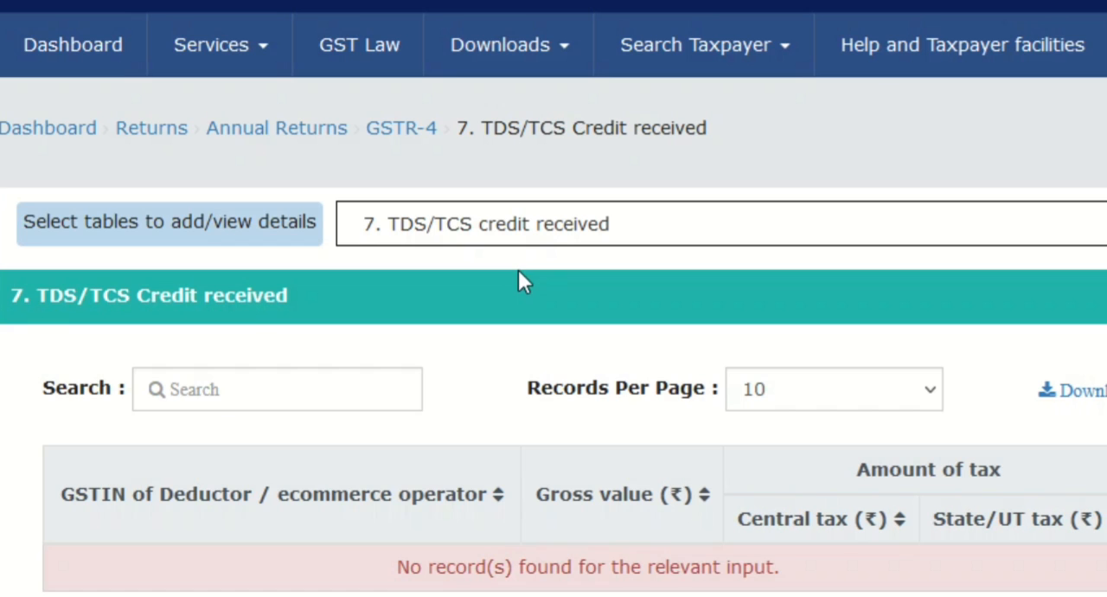
# Step: Examine the TDS/TCS credit records in table 7, and return to table 4A to review its processed inward supplies from registered suppliers
pyautogui.scroll(-4, 600, 390)
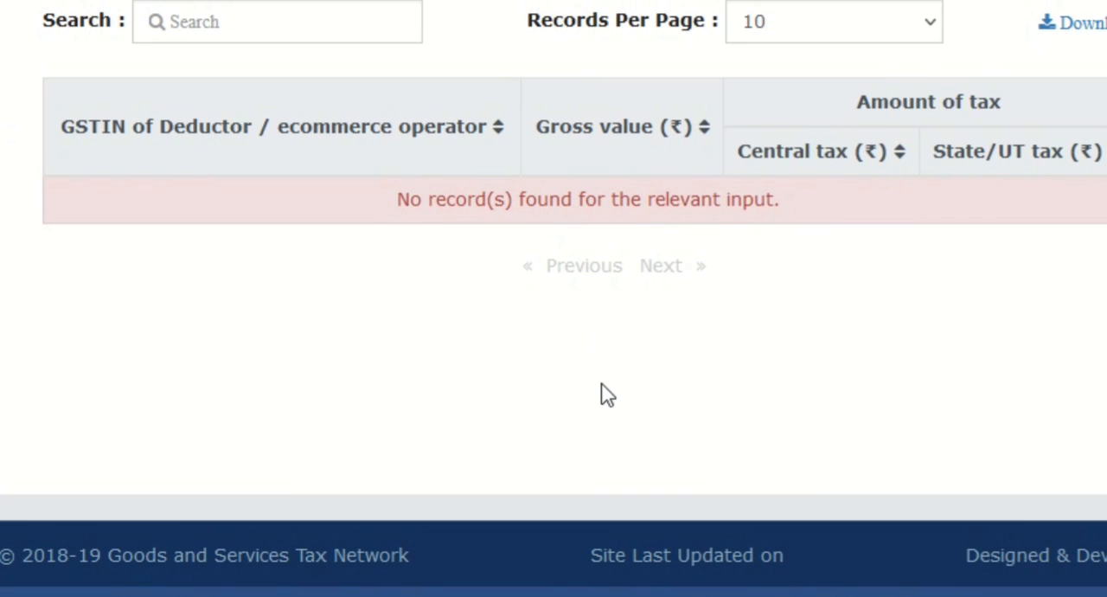
pyautogui.scroll(3, 601, 390)
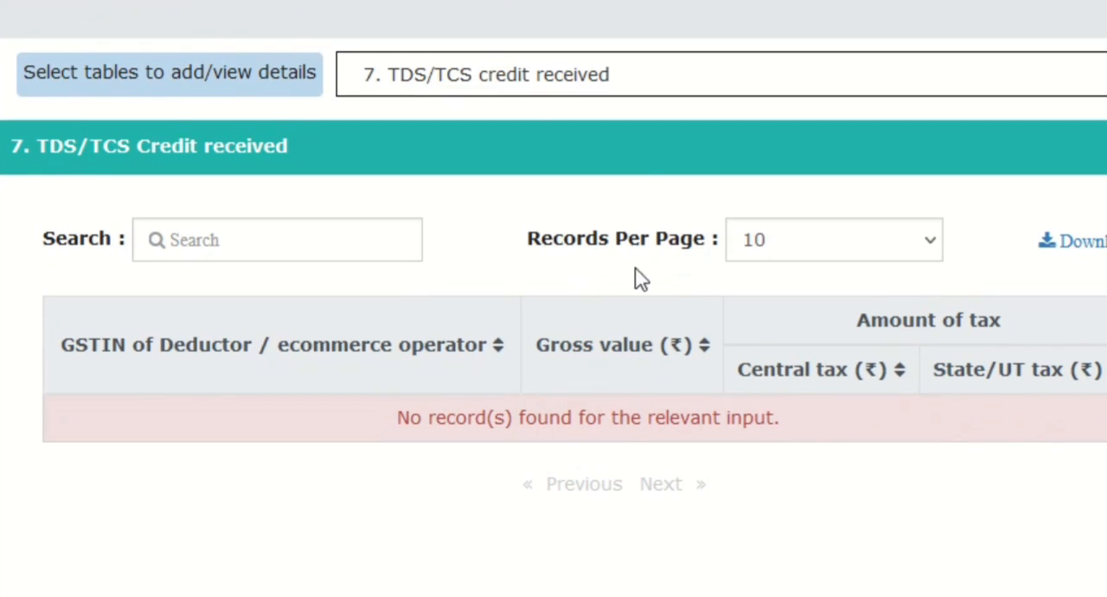
pyautogui.click(494, 86)
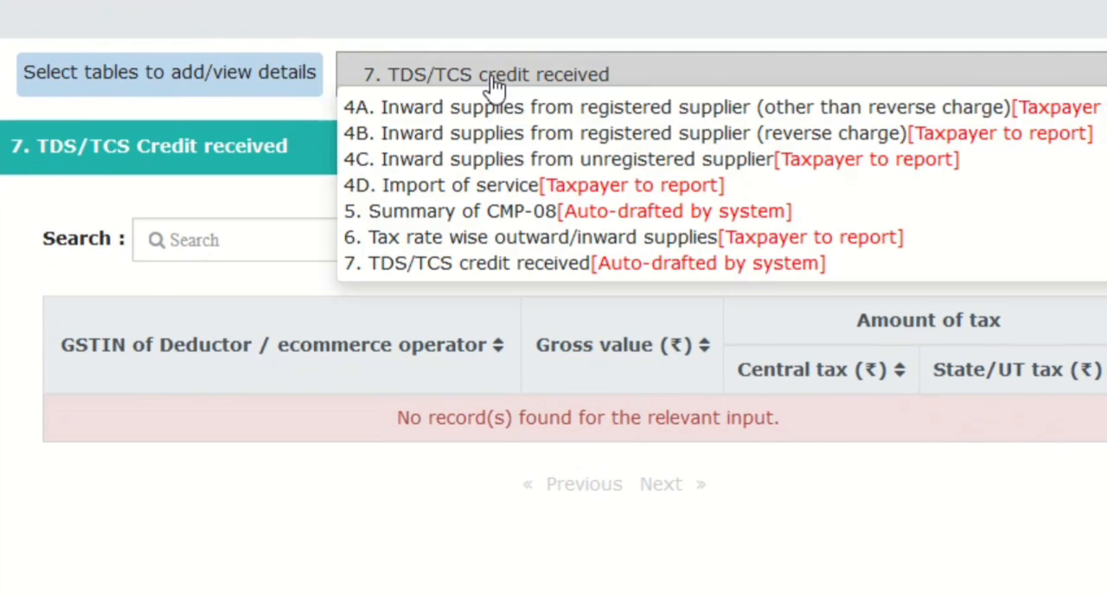
pyautogui.click(458, 107)
pyautogui.scroll(-10, 640, 446)
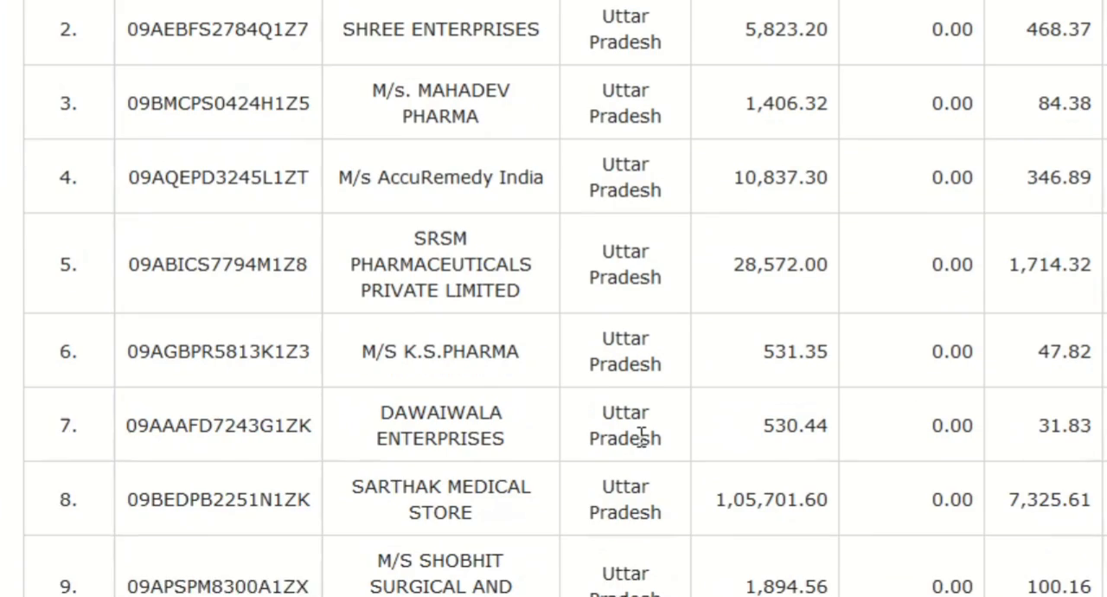
pyautogui.scroll(10, 644, 447)
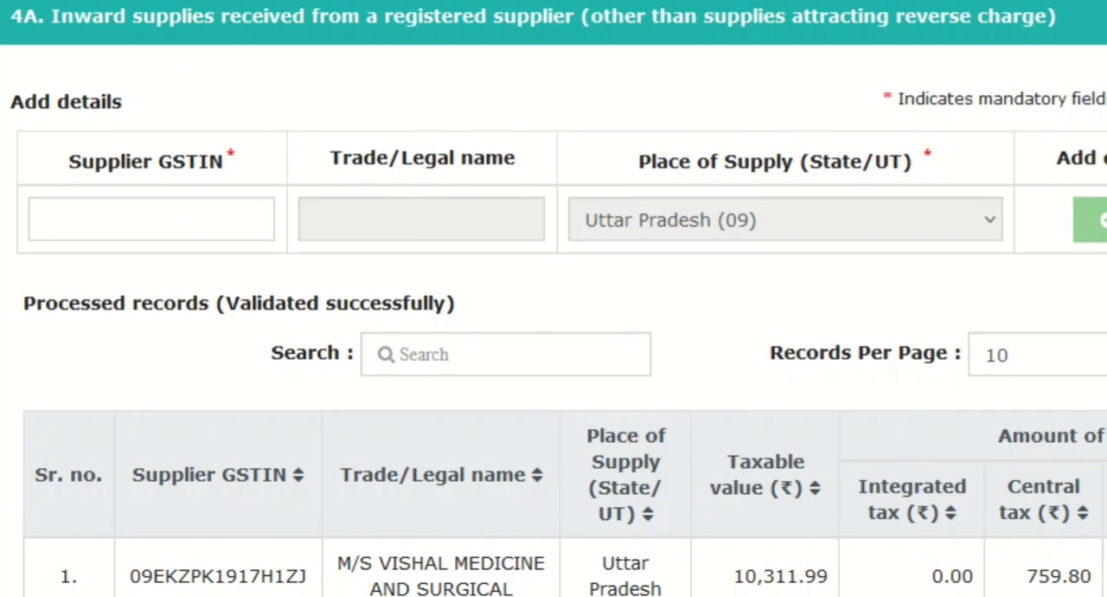
# Step: Show table 6, tax rate wise outward/inward supplies, again and recheck the value and central tax of each Outward Supplies row
pyautogui.click(493, 2)
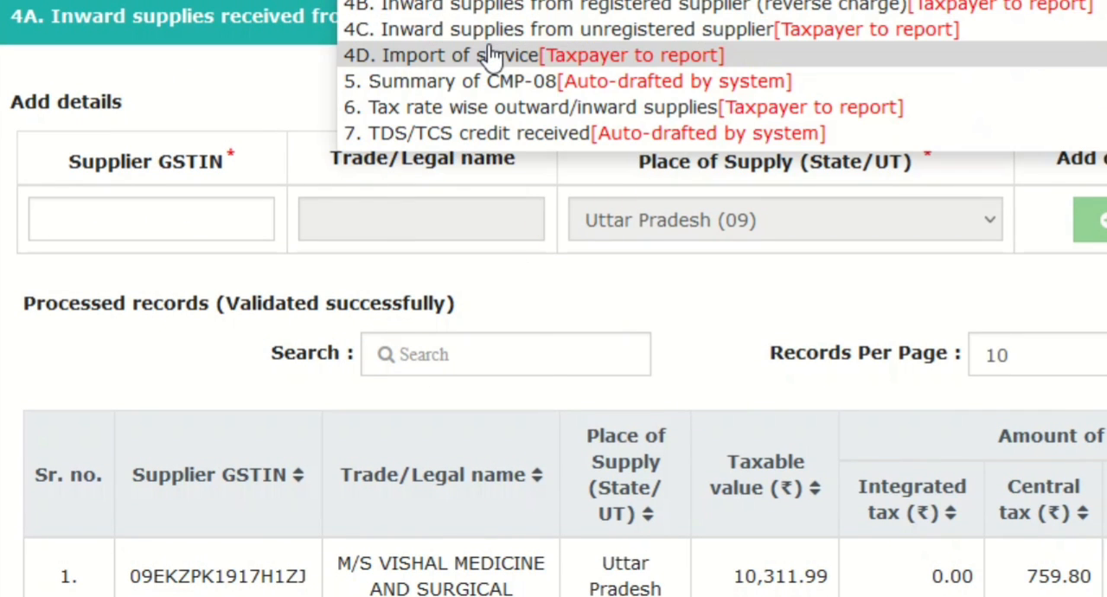
pyautogui.click(483, 107)
pyautogui.scroll(-5, 708, 413)
pyautogui.scroll(4, 708, 413)
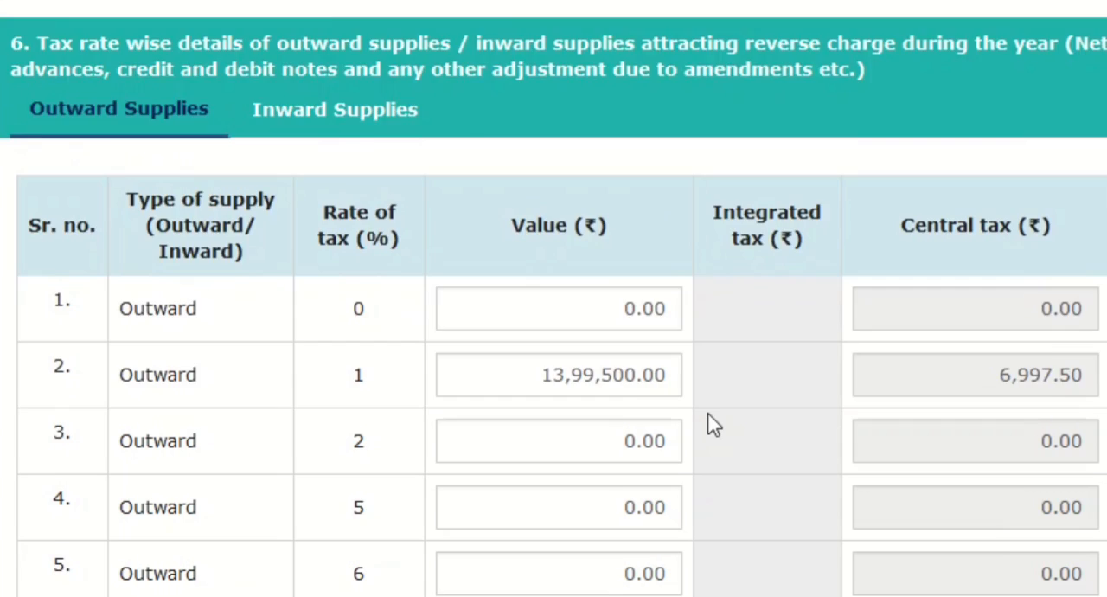
pyautogui.scroll(-5, 910, 427)
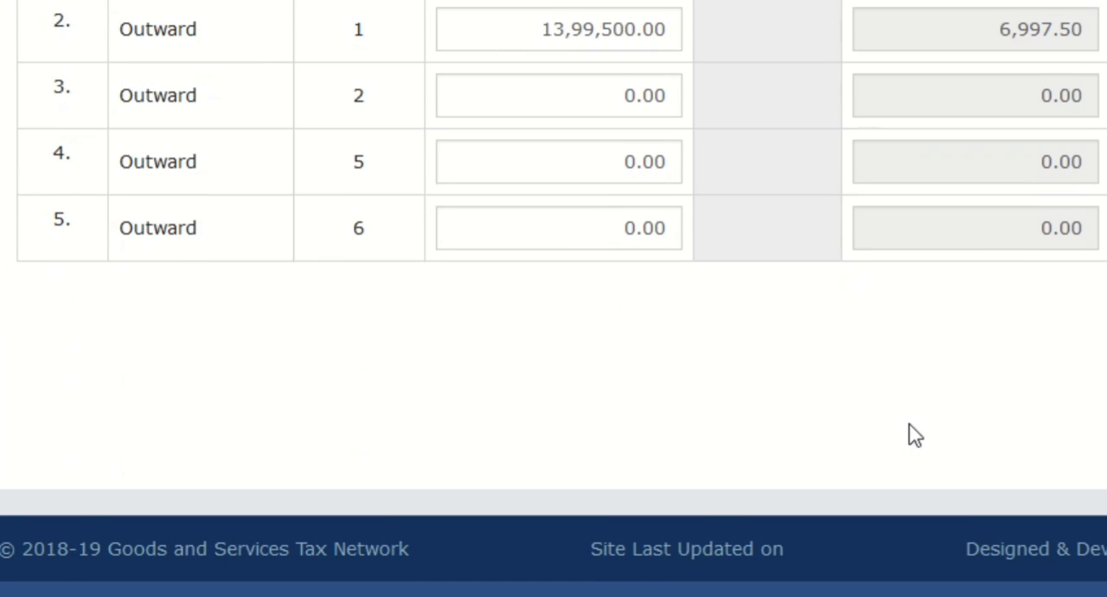